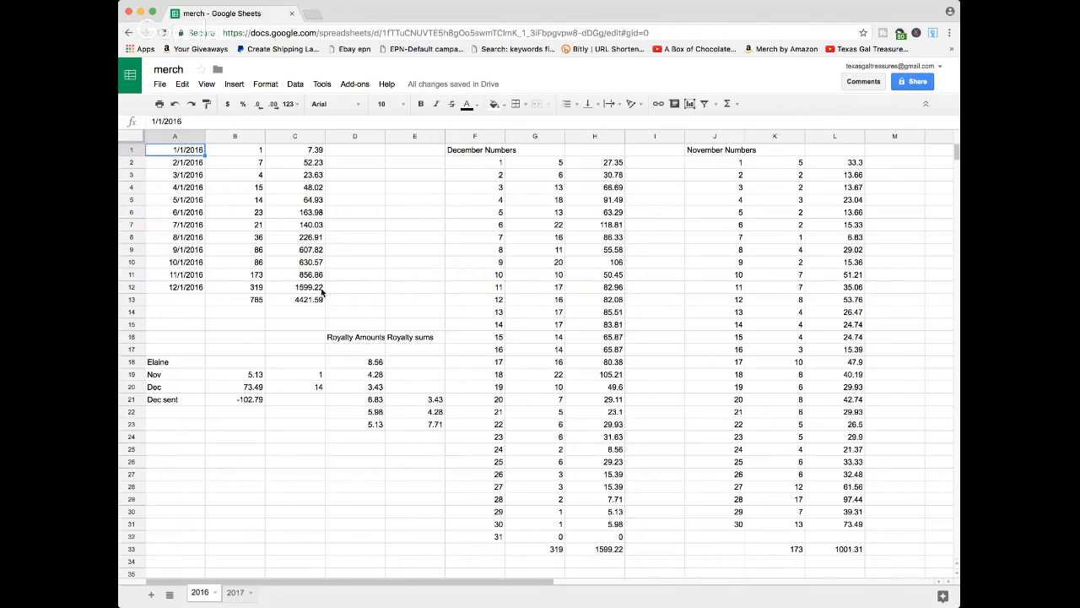
Step: Review the 2016 sheet's total units sold and the daily December and November numbers beside the monthly summary
click(248, 303)
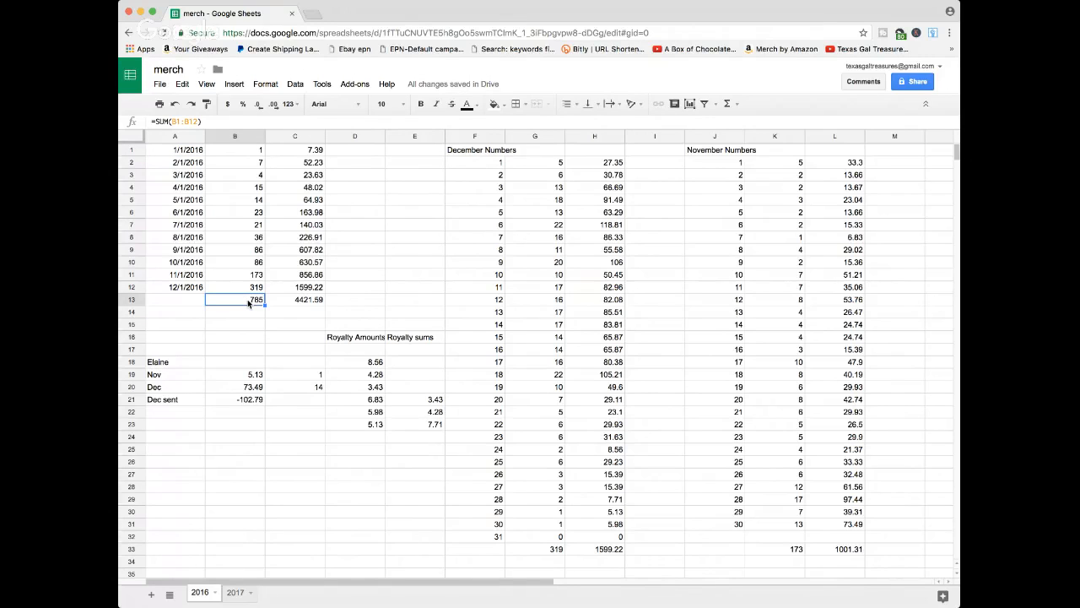
scroll(400, 339, right, 2)
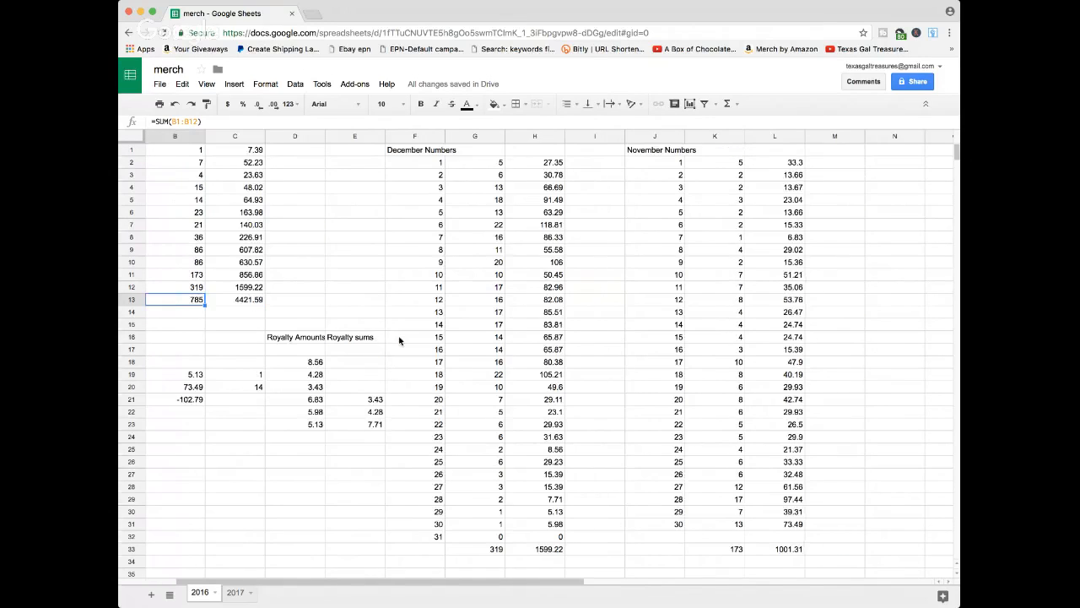
scroll(400, 340, right, 4)
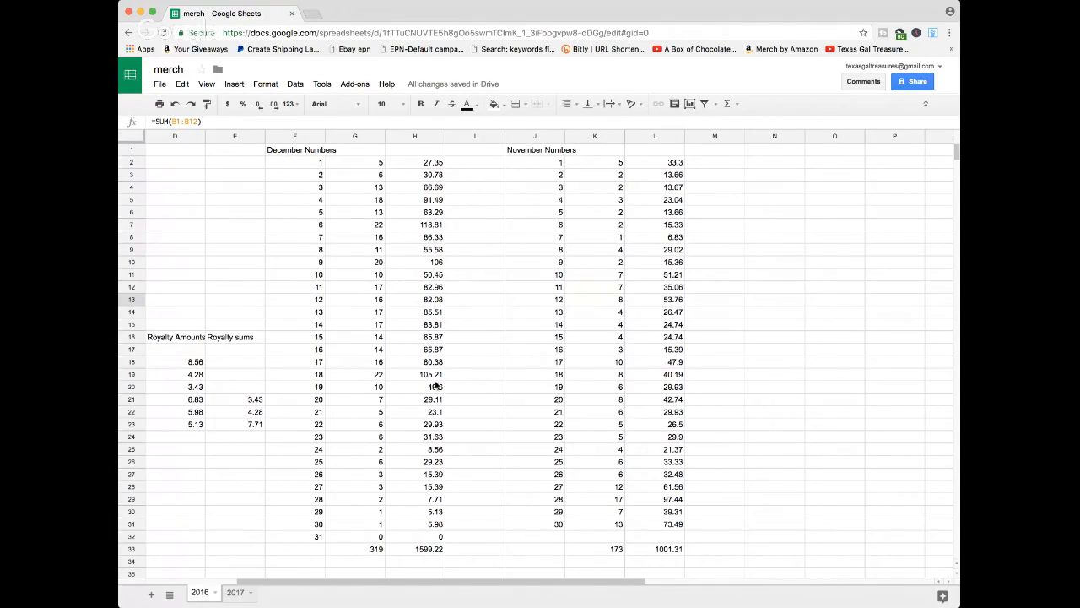
scroll(436, 387, right, 4)
scroll(437, 387, left, 4)
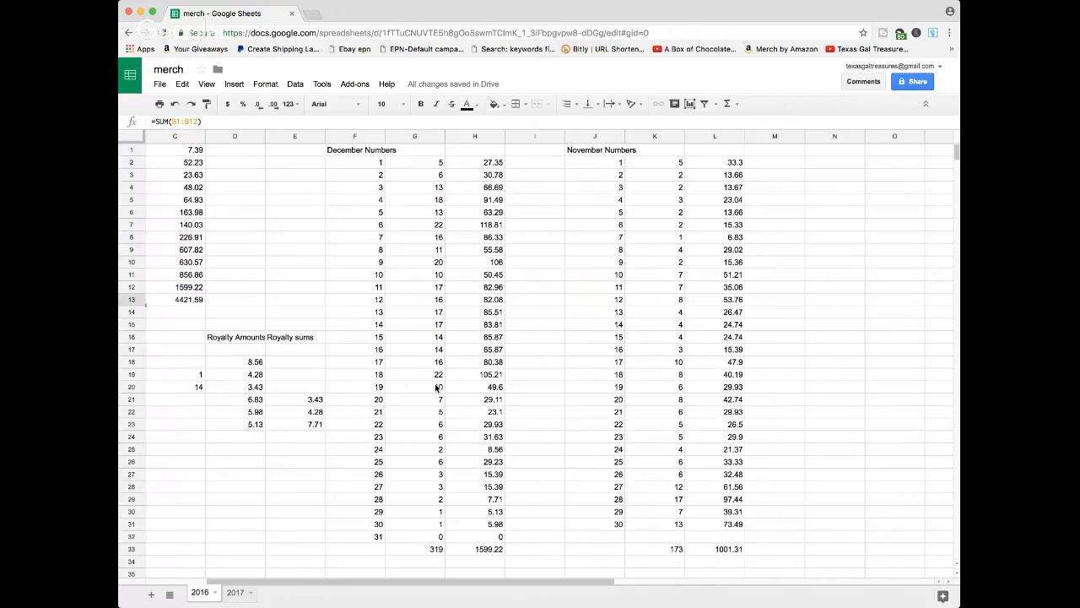
scroll(437, 387, left, 2)
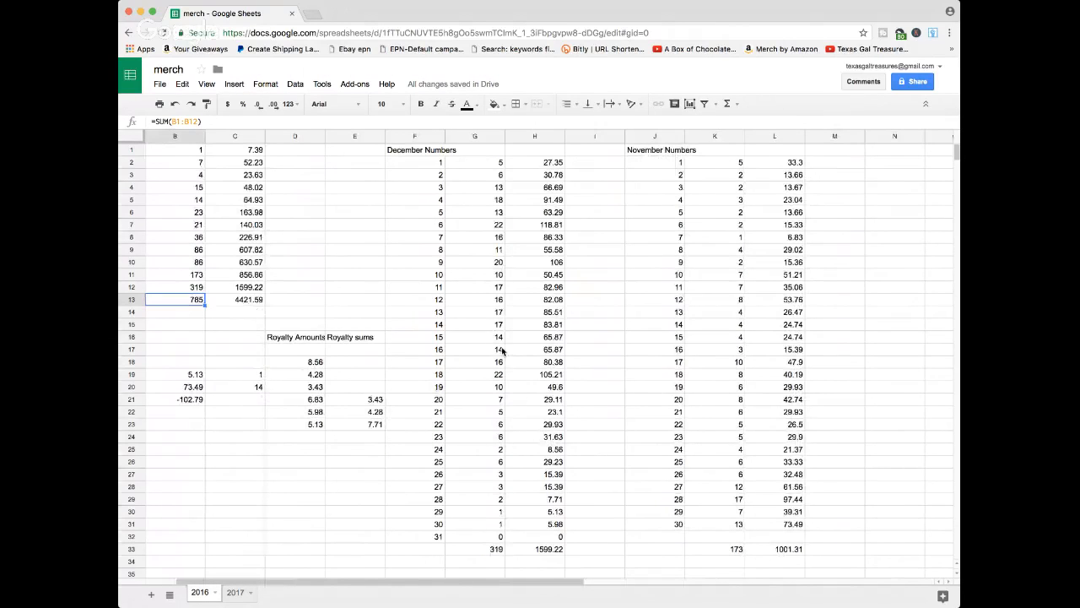
scroll(503, 351, left, 2)
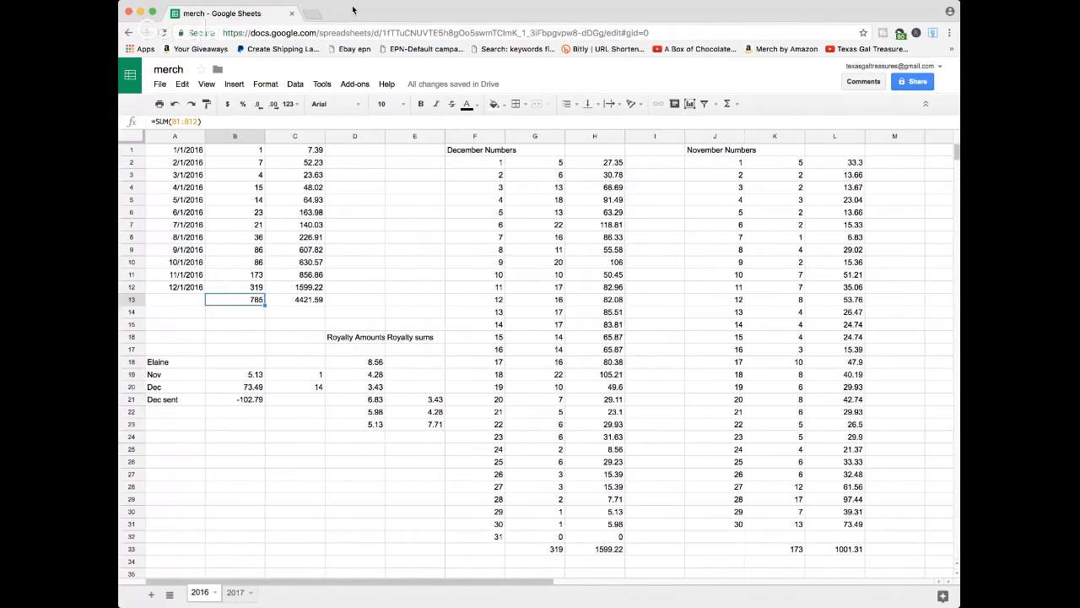
scroll(205, 418, down, 1)
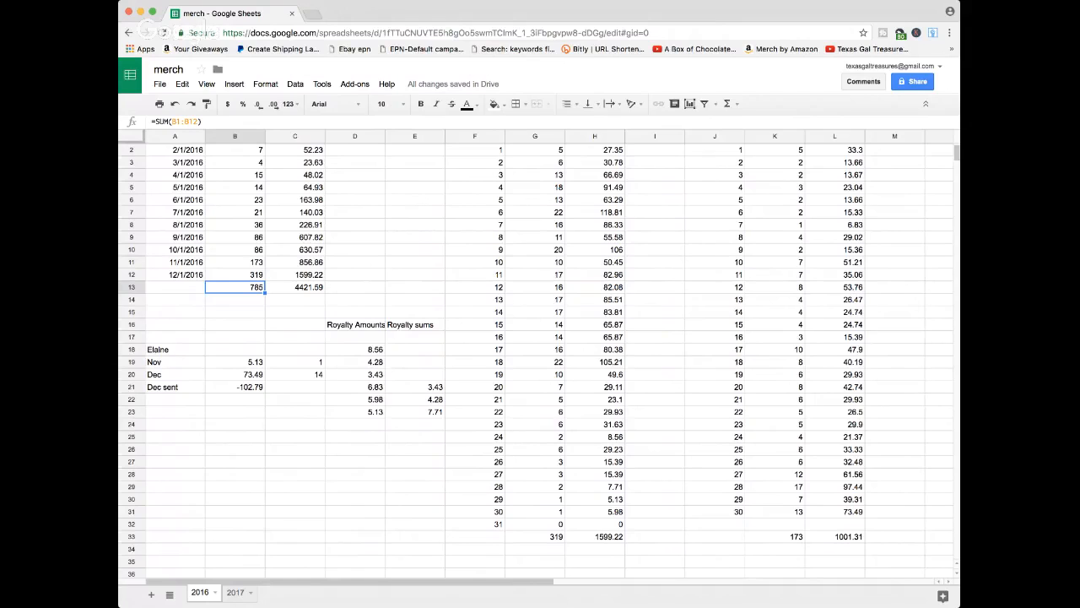
Step: Compare the monthly units and royalties on the 2017 sheet with the December royalties on the 2016 sheet
click(235, 593)
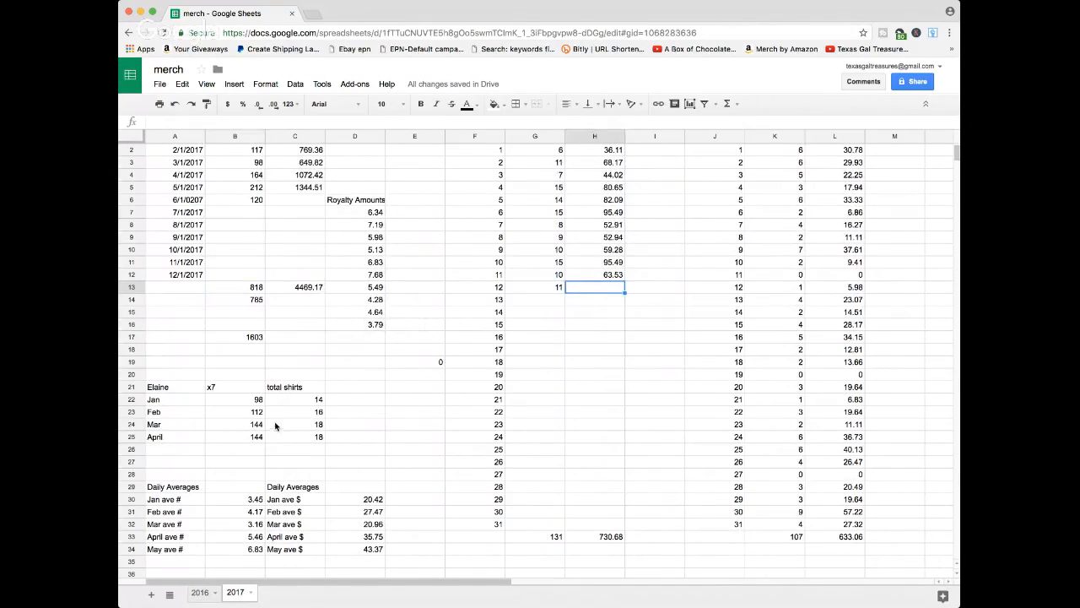
scroll(207, 174, up, 1)
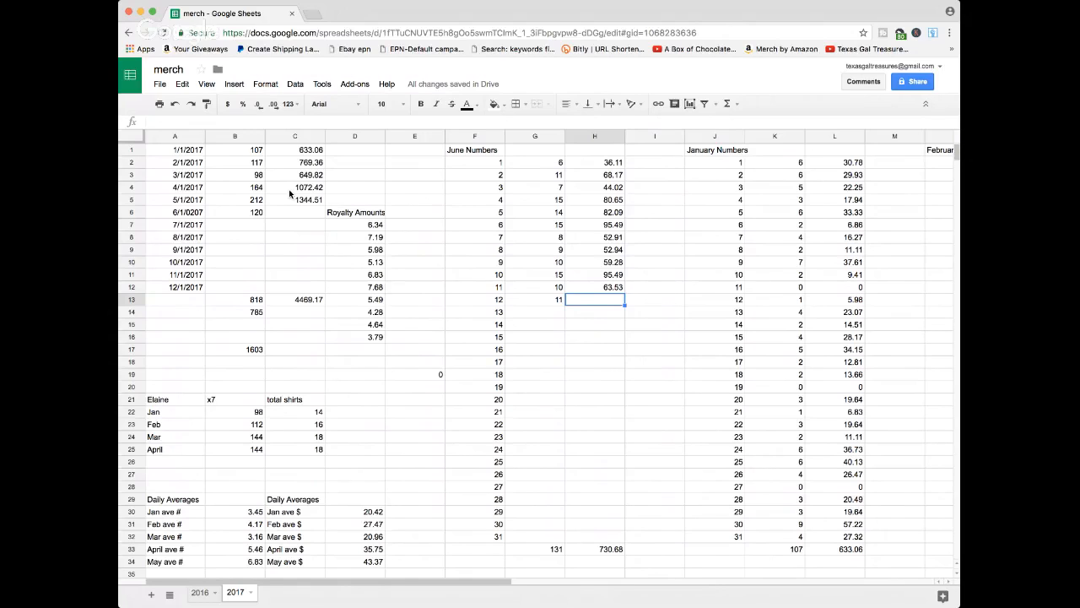
click(199, 592)
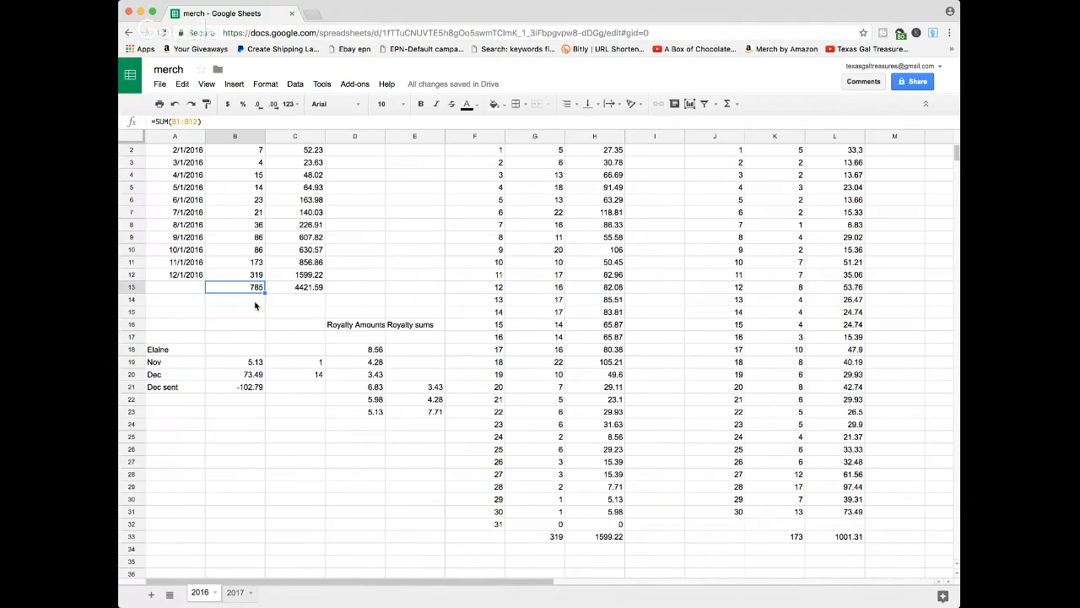
click(294, 276)
click(234, 596)
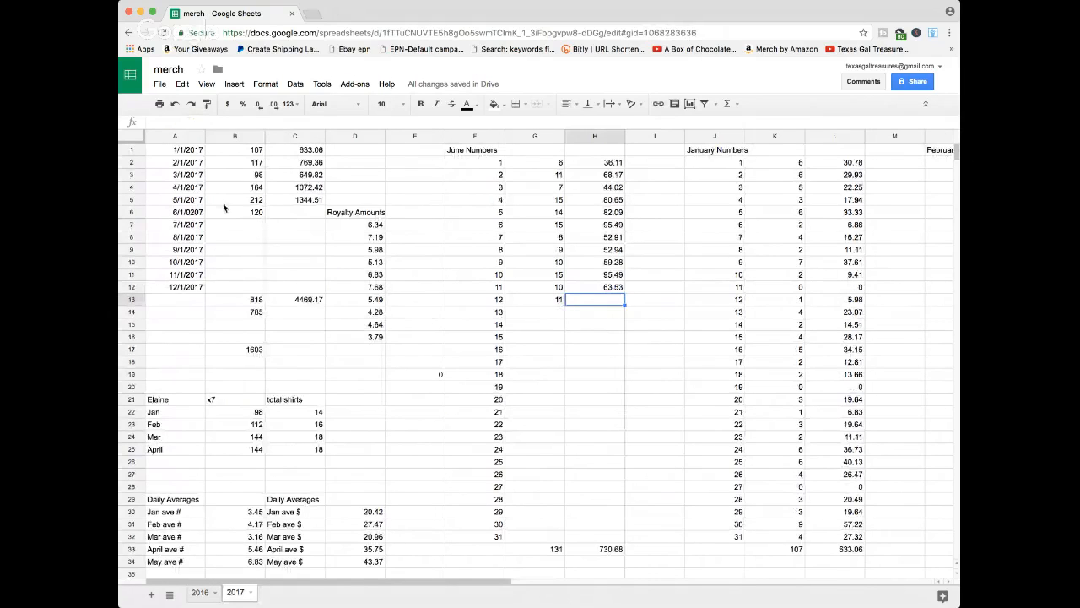
Step: Highlight the May and April 2017 rows in turn to review each month's units and royalties
double_click(160, 200)
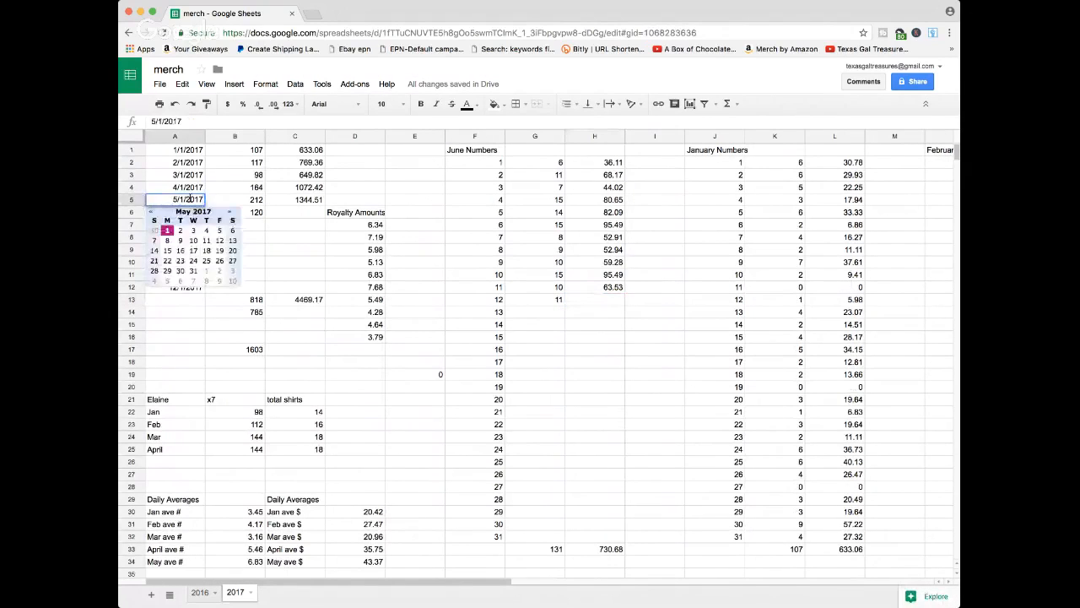
click(233, 199)
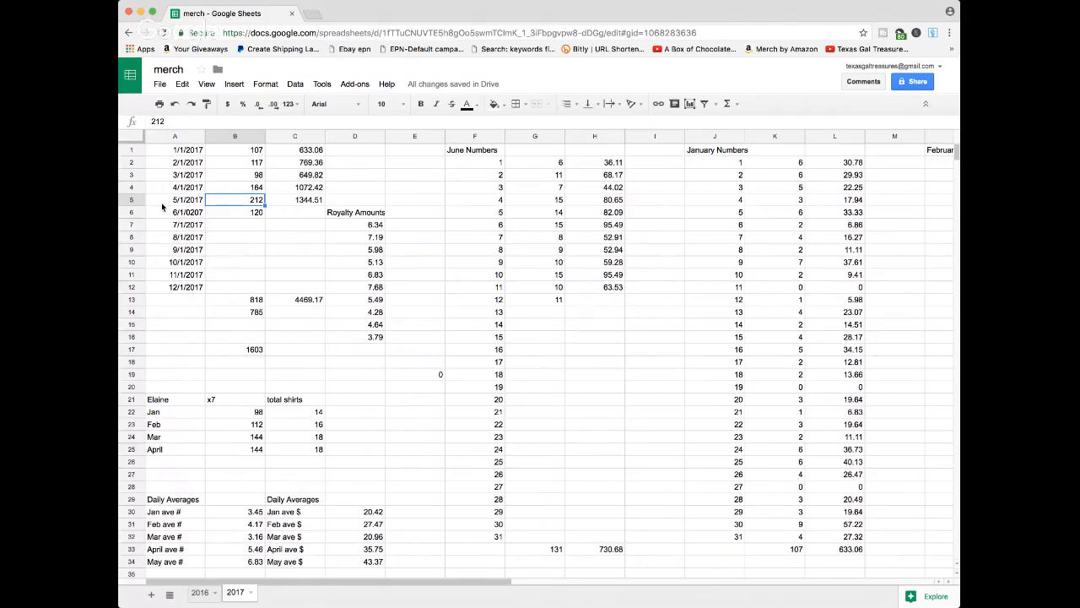
drag(165, 201, 309, 201)
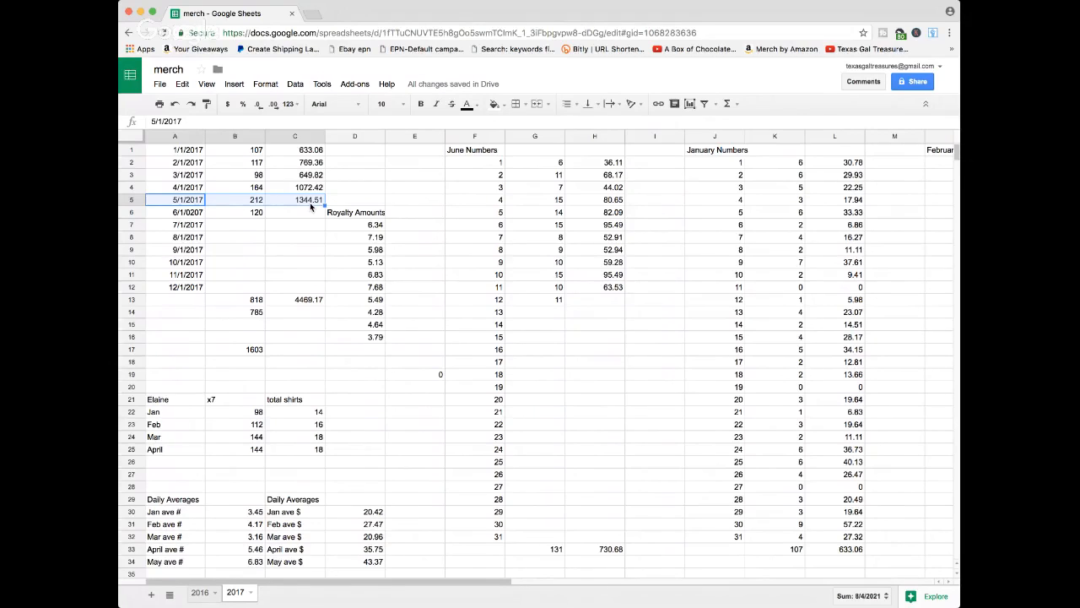
click(314, 187)
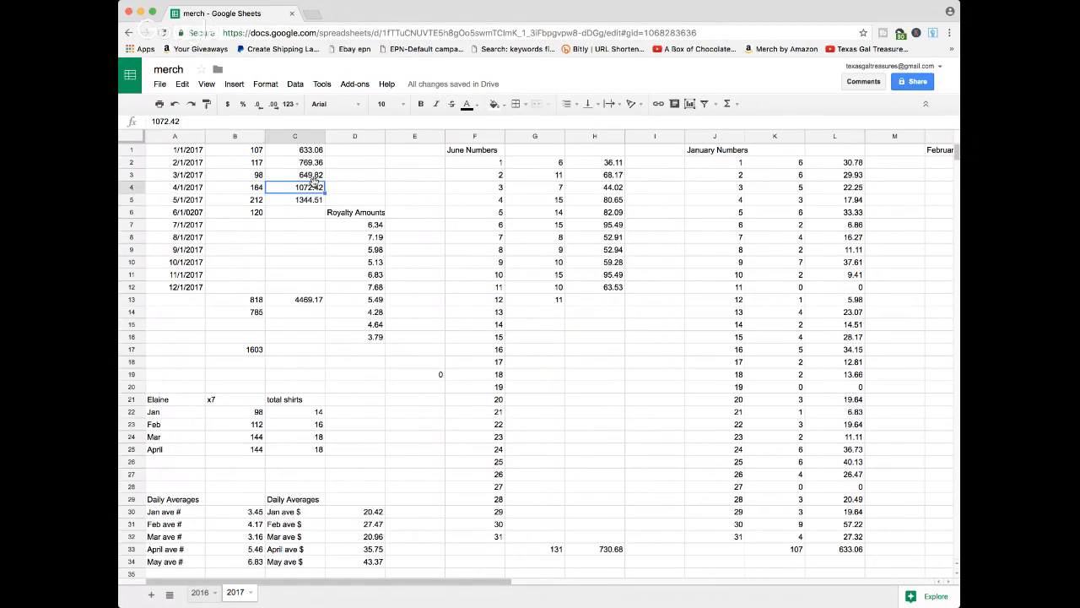
drag(155, 188, 306, 194)
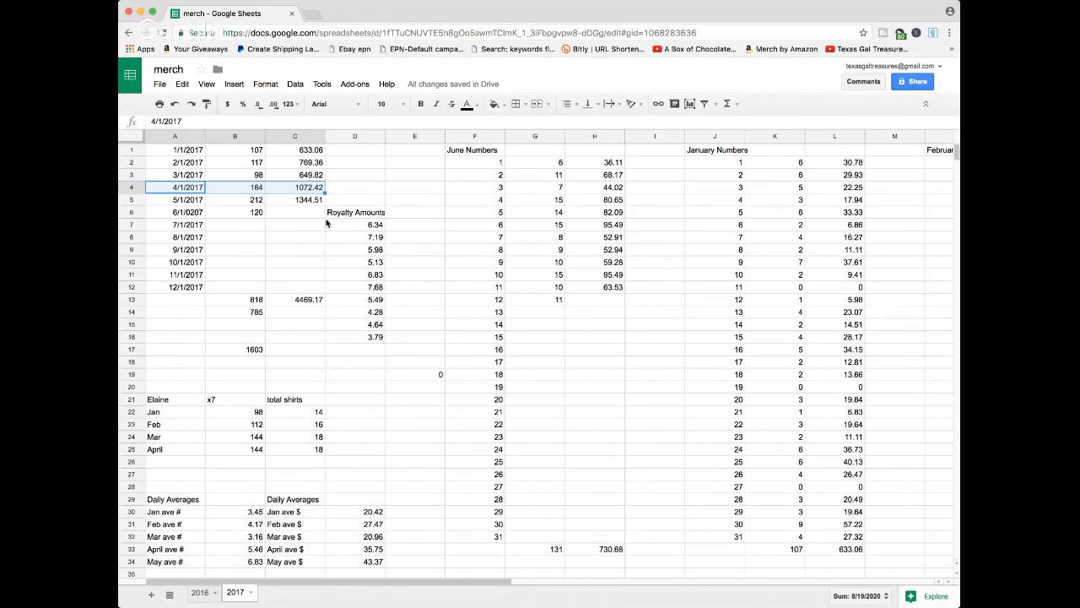
drag(169, 200, 314, 206)
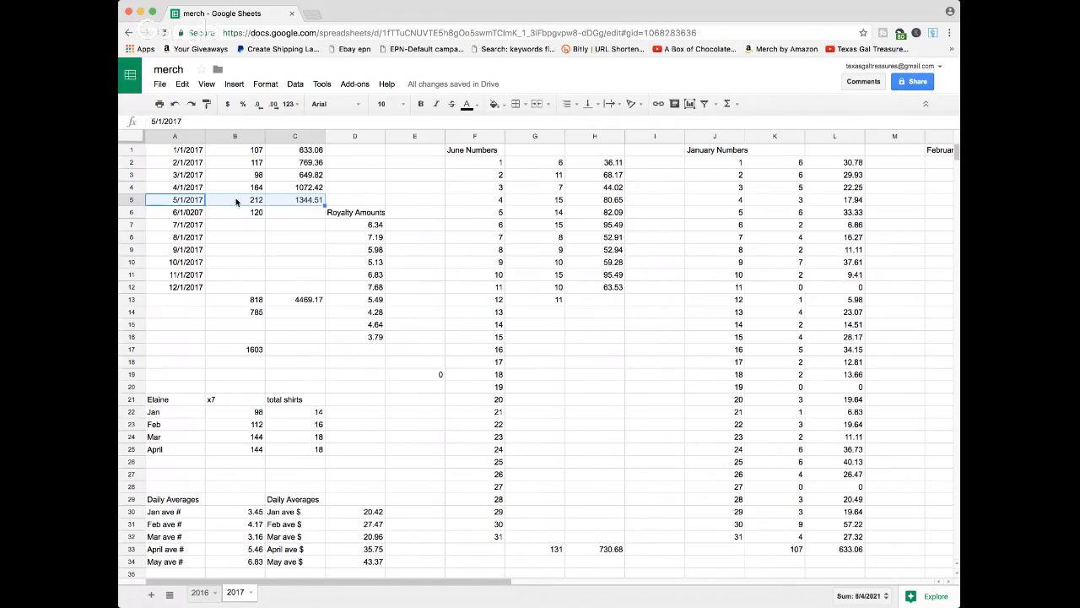
click(261, 202)
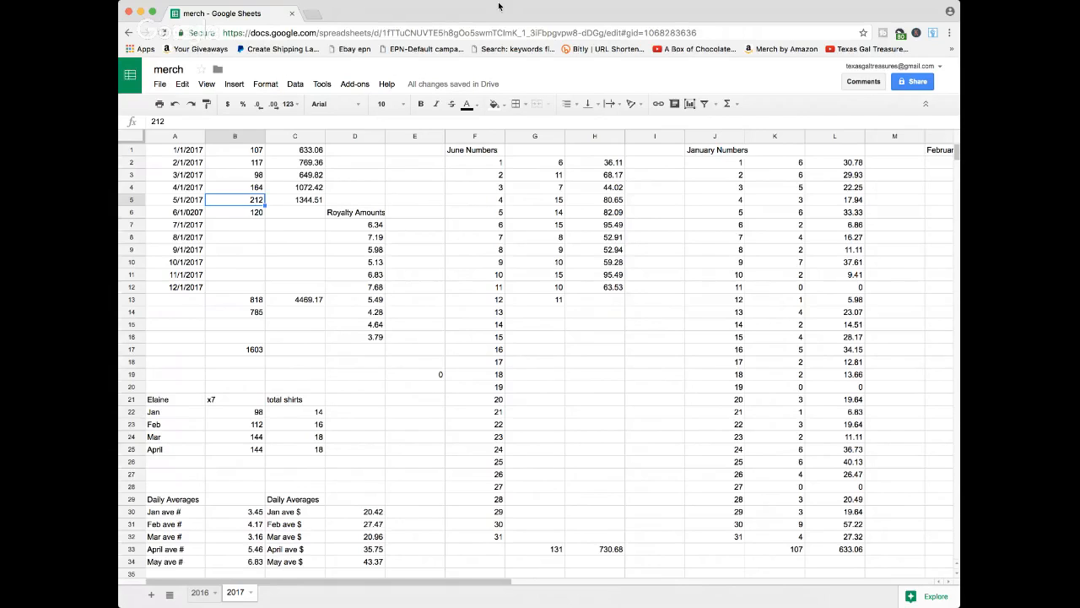
Step: Look through the daily sales columns for January to May on the 2017 sheet and return to the summary
scroll(546, 336, right, 5)
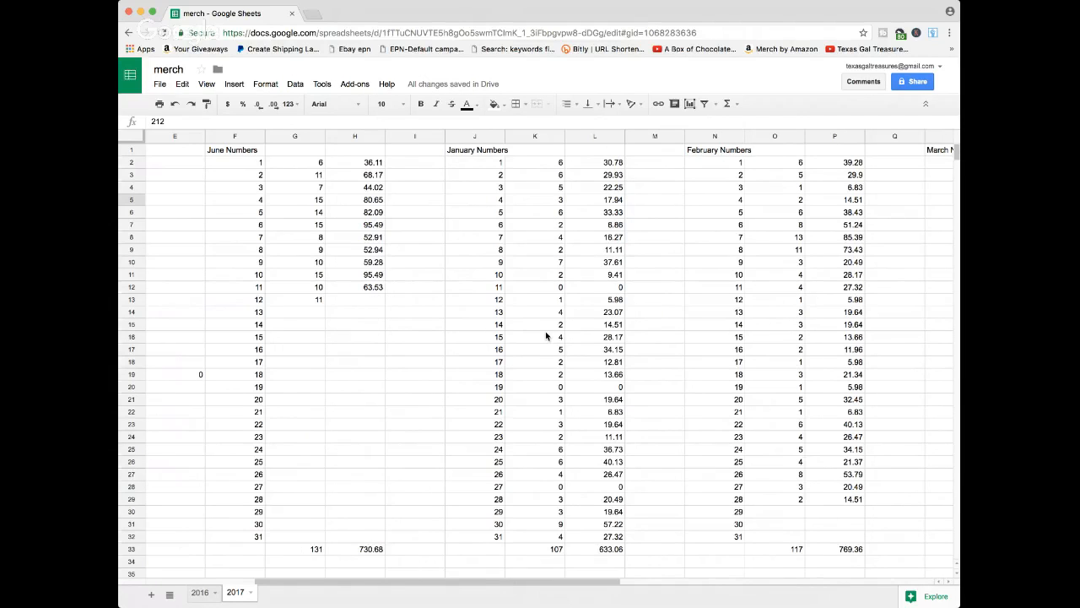
scroll(545, 336, right, 10)
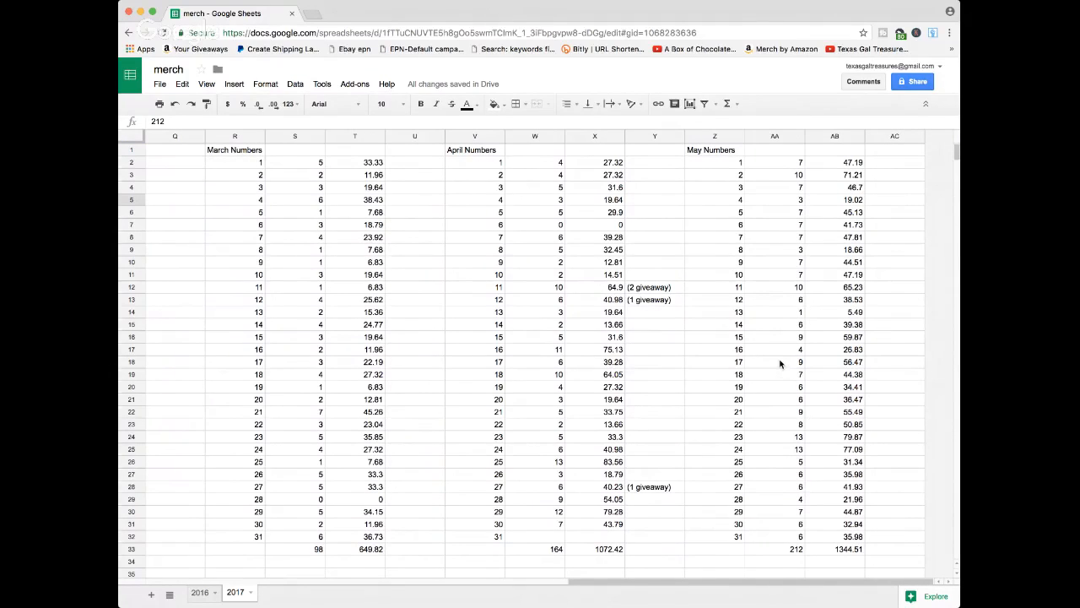
scroll(780, 363, left, 15)
Step: Check May's average daily units and average daily royalties in the Daily Averages section
scroll(350, 490, down, 1)
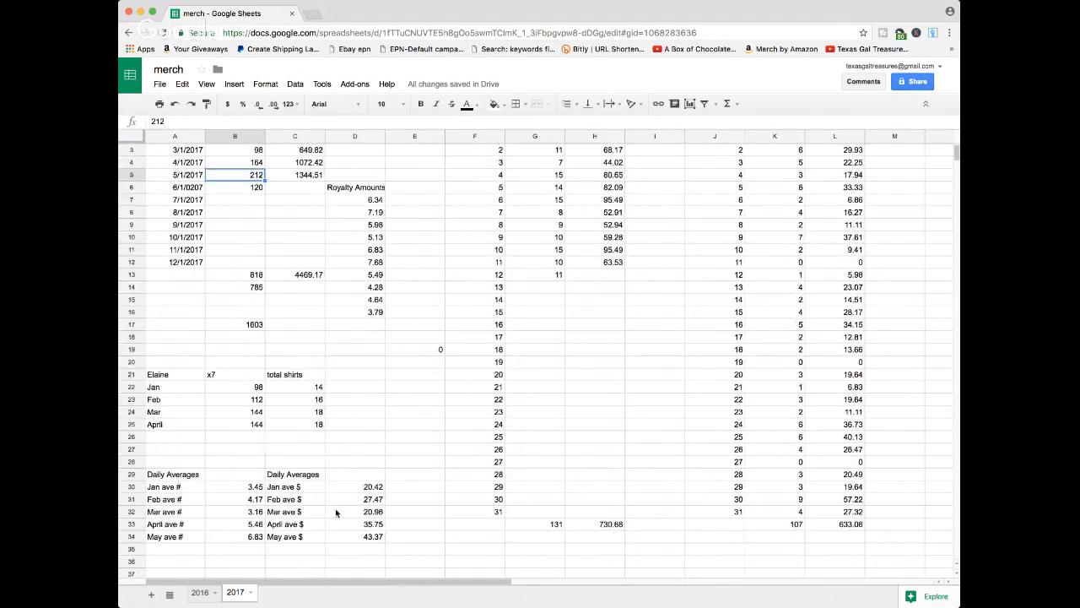
click(239, 539)
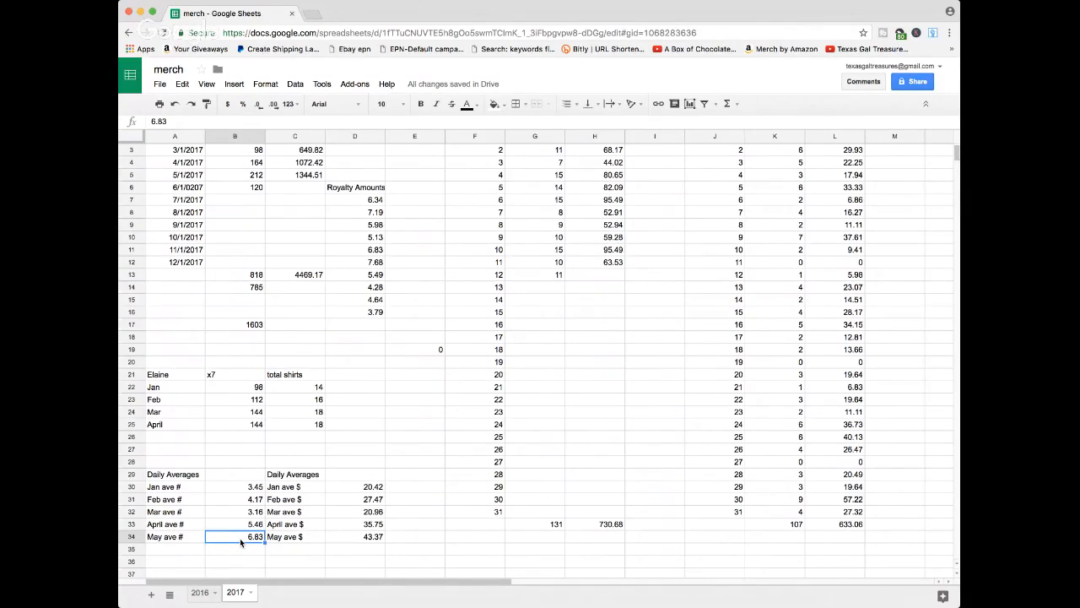
click(376, 544)
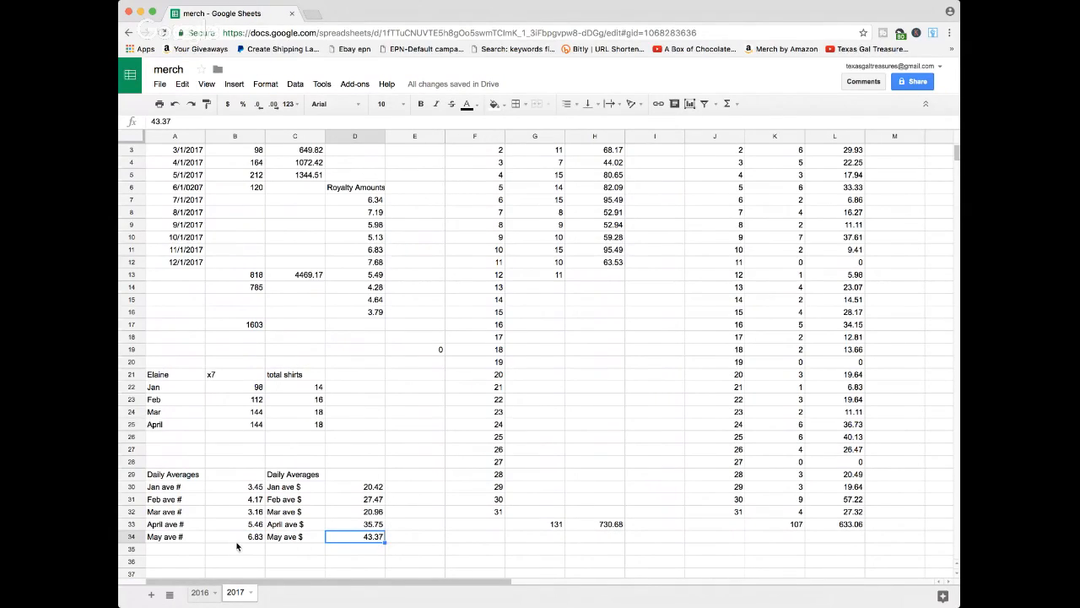
Step: Compare May 2017's royalties with the May 2016 units and royalties on the 2016 sheet, ending on the 2017 sheet
click(199, 179)
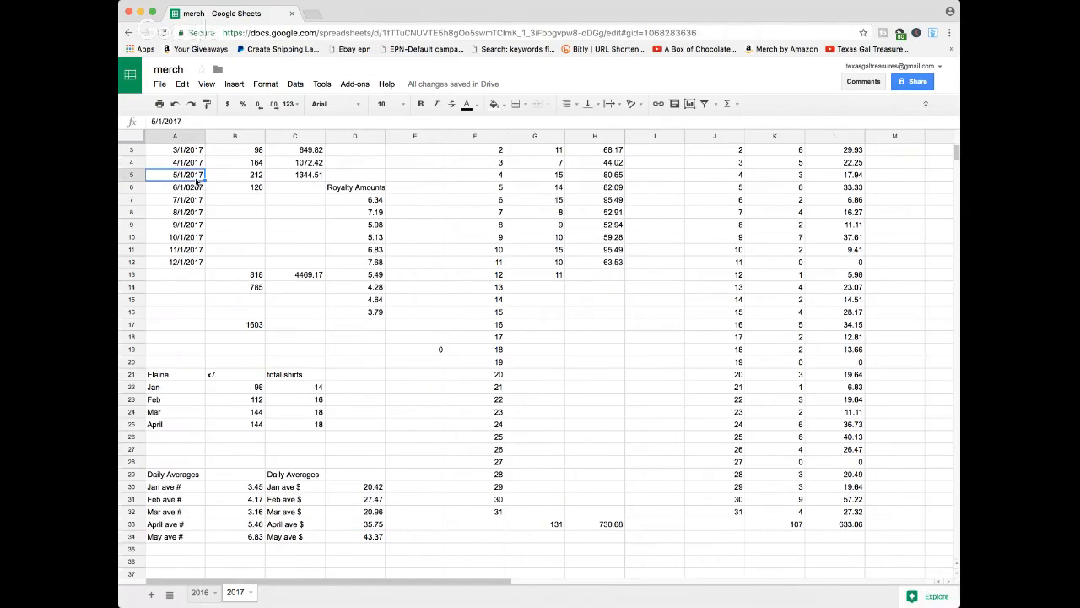
click(302, 177)
click(198, 594)
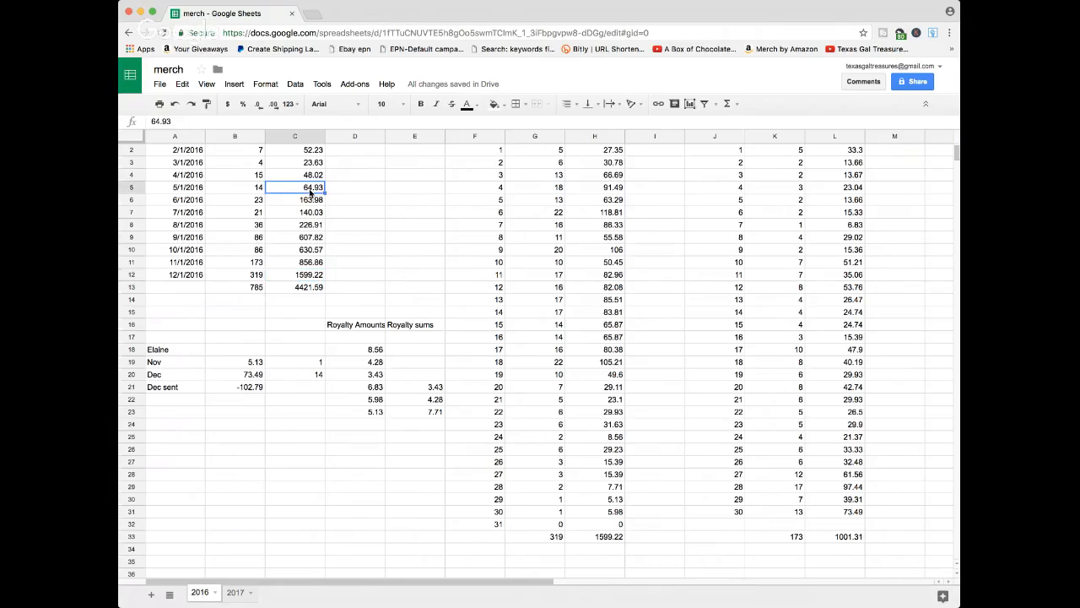
click(254, 189)
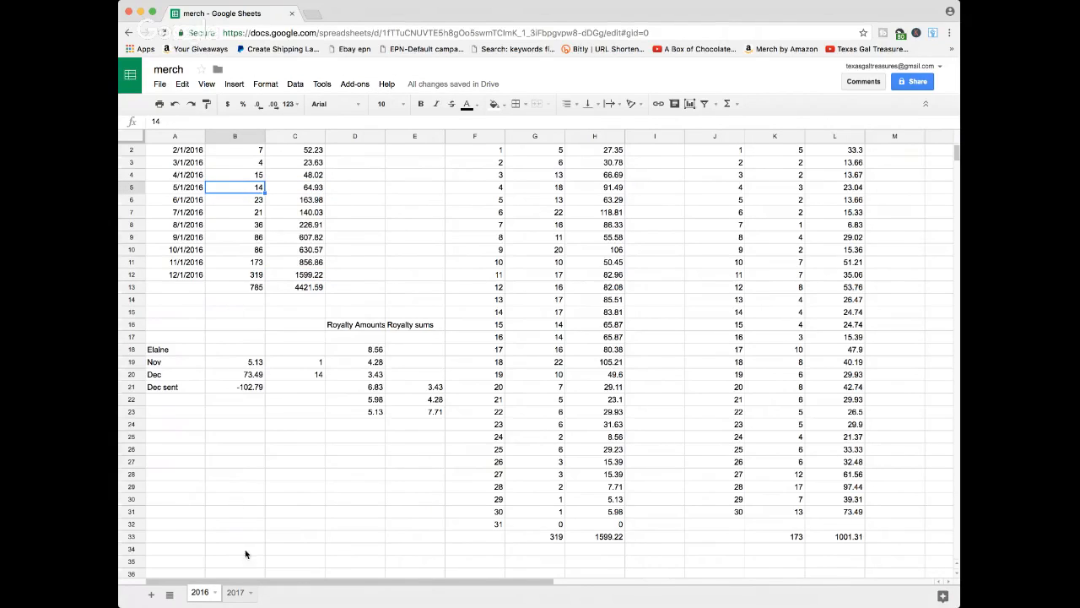
click(236, 592)
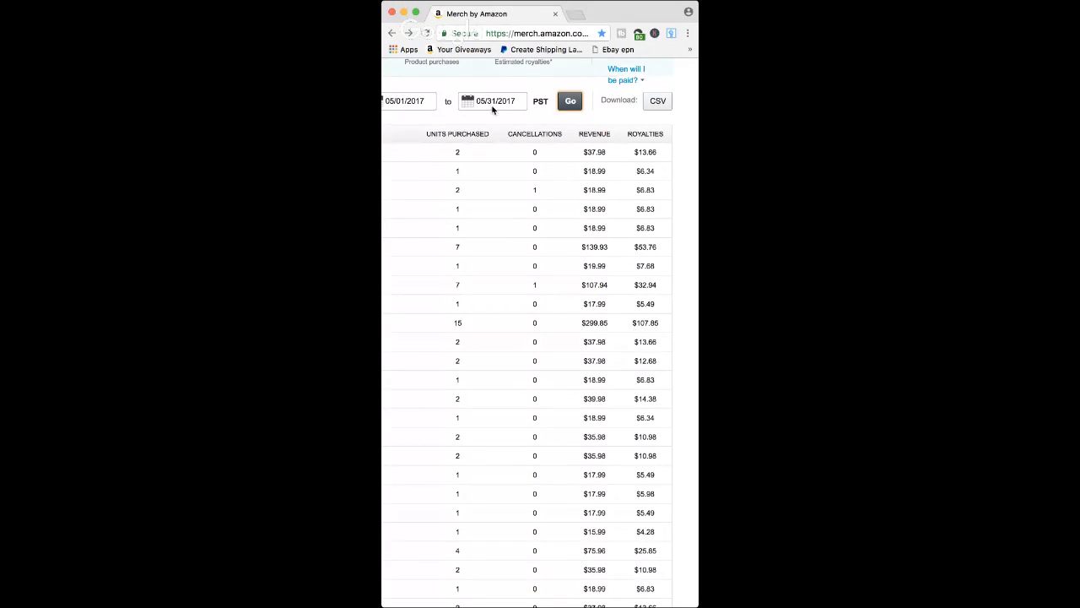
Step: Look over the units purchased and royalties per product in the Merch by Amazon report for 05/01/2017 to 05/31/2017
scroll(517, 231, down, 1)
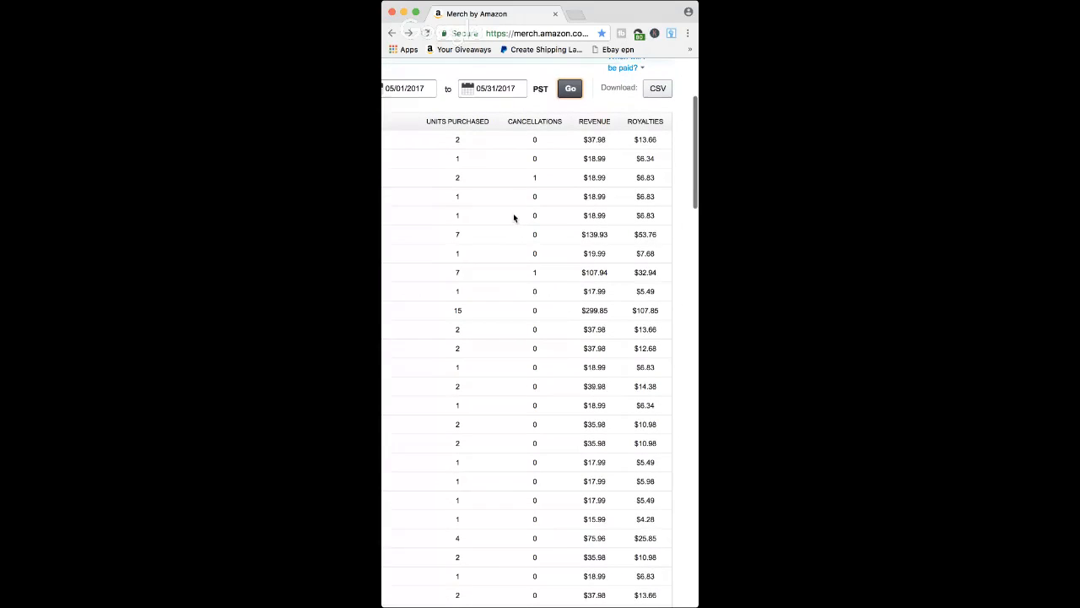
scroll(513, 216, down, 1)
scroll(513, 216, up, 1)
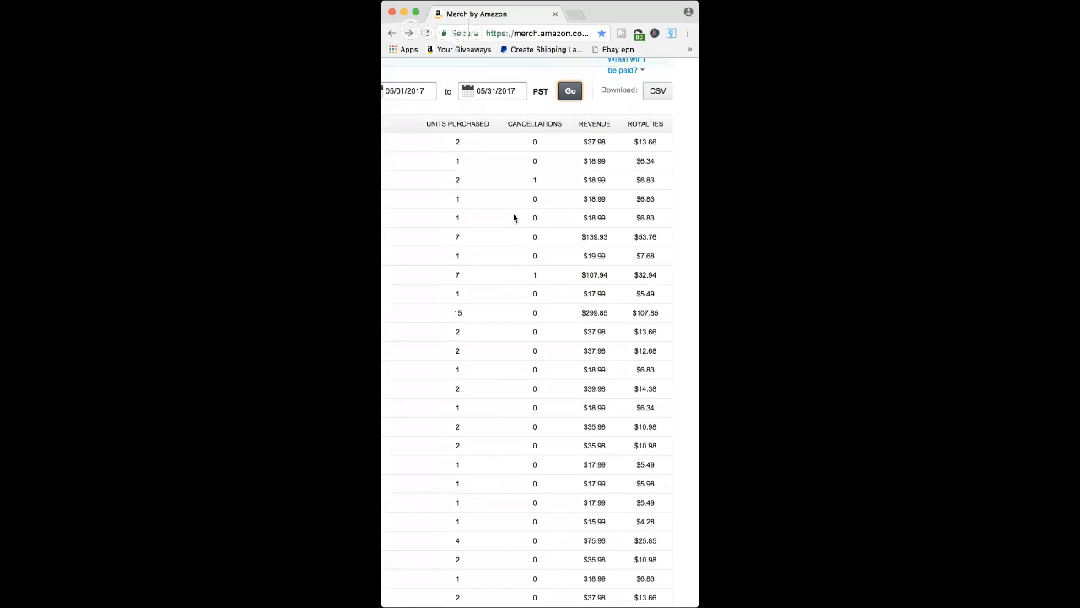